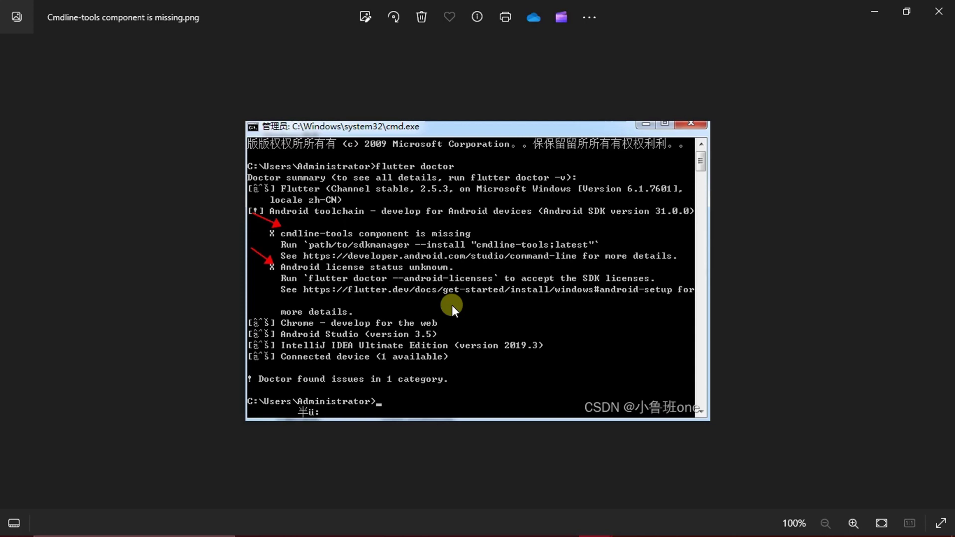
# Step: Bring up the Start menu after reviewing the flutter doctor error screenshot
pyautogui.press('super')
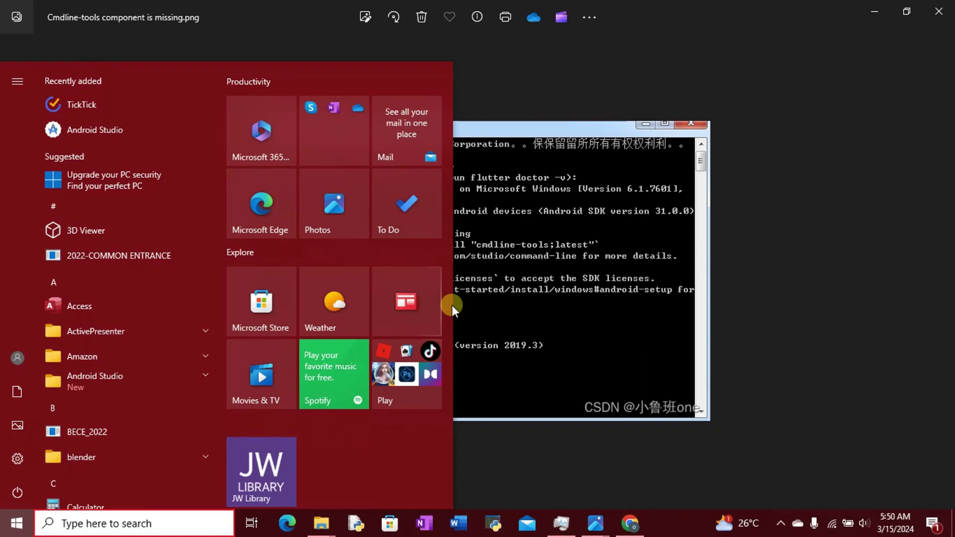
pyautogui.write('com')
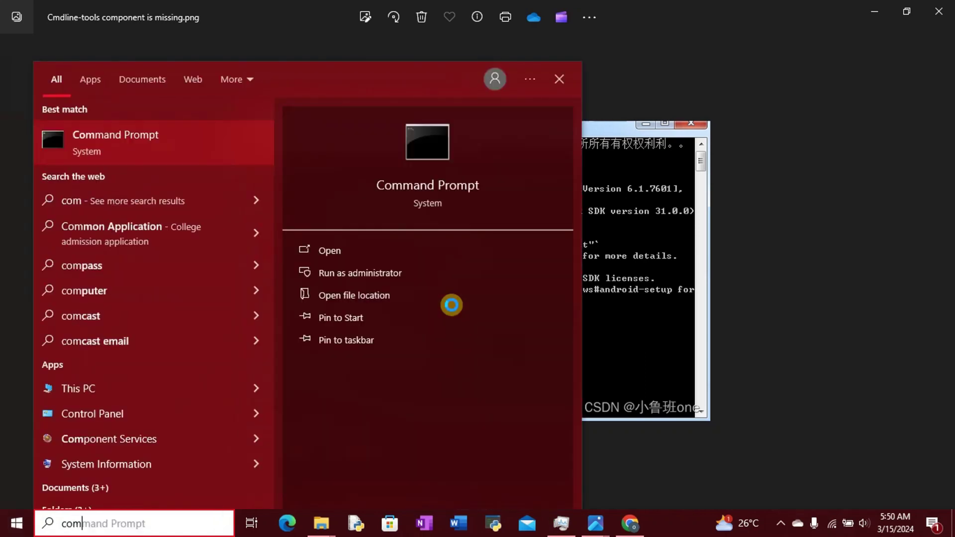
# Step: Launch Command Prompt with administrator rights from the 'com' search result
pyautogui.click(384, 278)
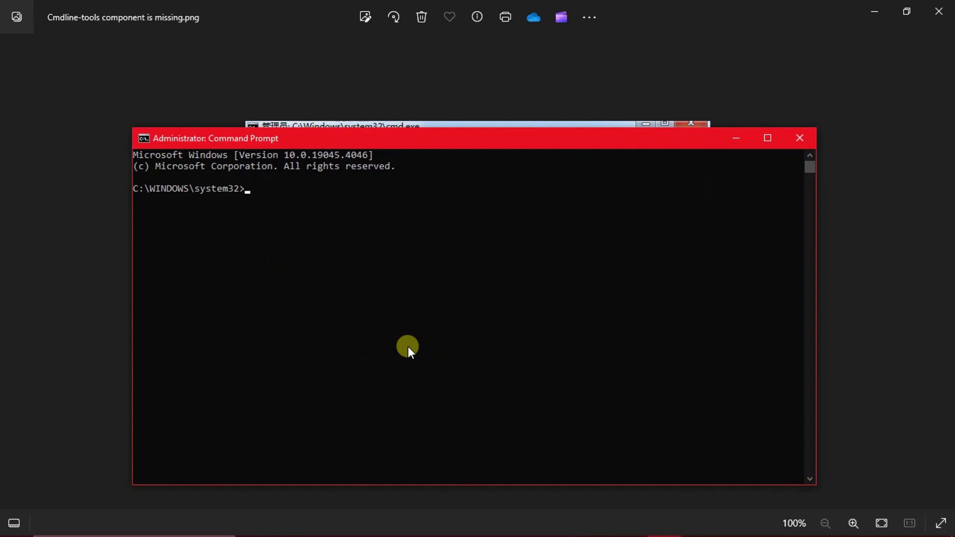
pyautogui.write('flutter doctor ')
pyautogui.write('--android-licenses')
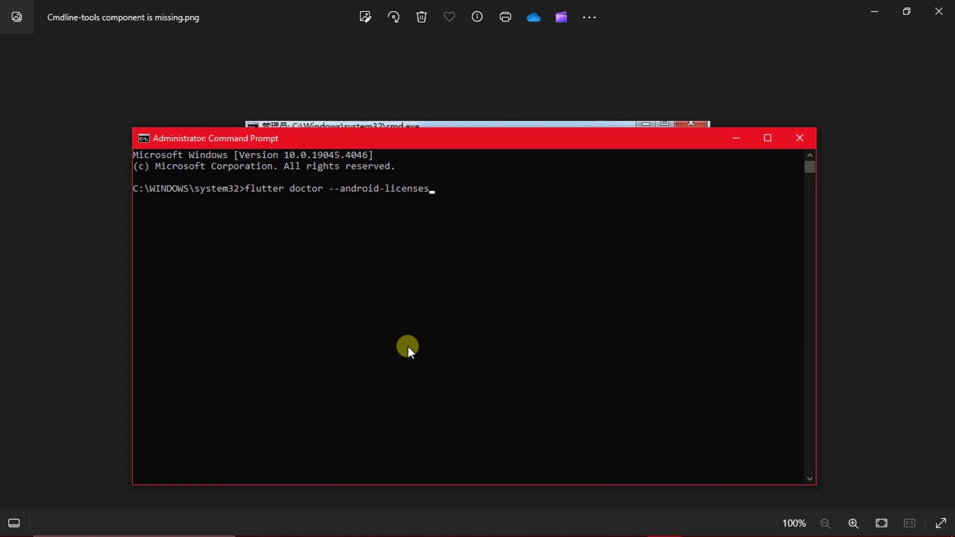
# Step: Run 'flutter doctor --android-licenses' so all SDK package licenses are accepted
pyautogui.press('Return')
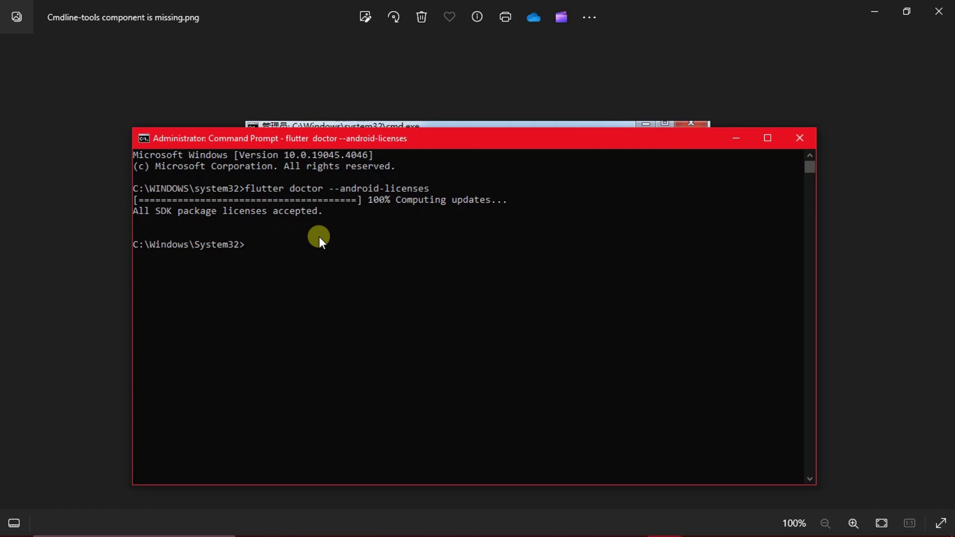
# Step: Minimize Command Prompt from the taskbar to reveal the missing cmdline-tools screenshot
pyautogui.press('super')
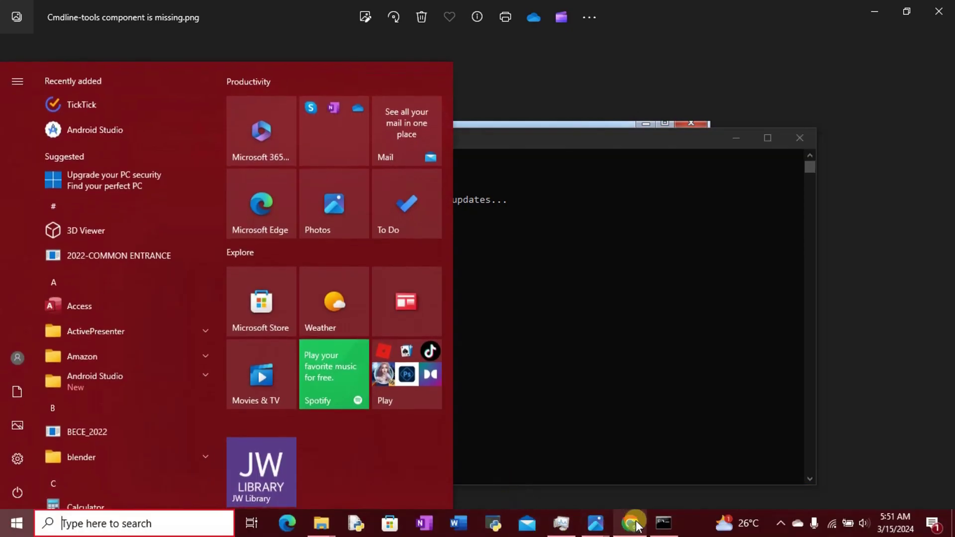
pyautogui.click(663, 530)
pyautogui.click(663, 524)
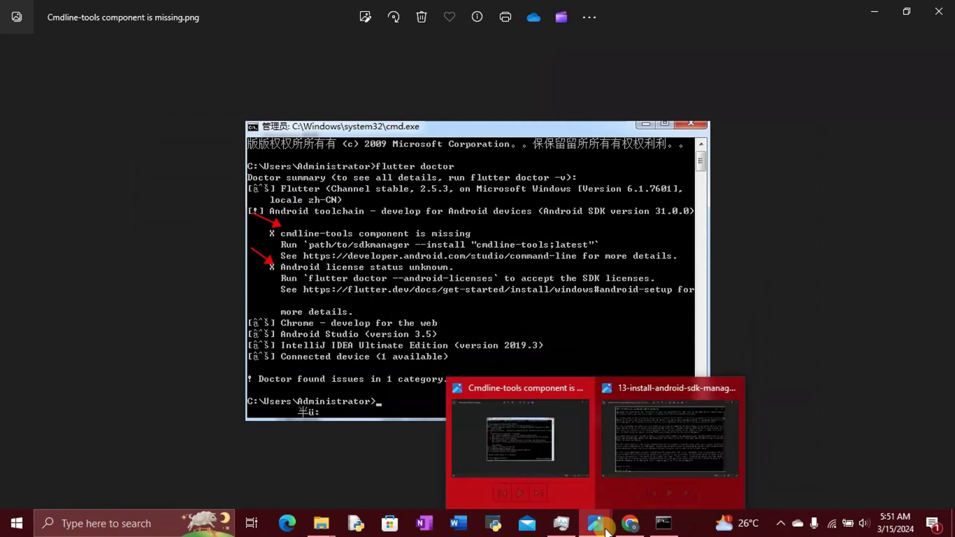
pyautogui.scroll(-1, 657, 453)
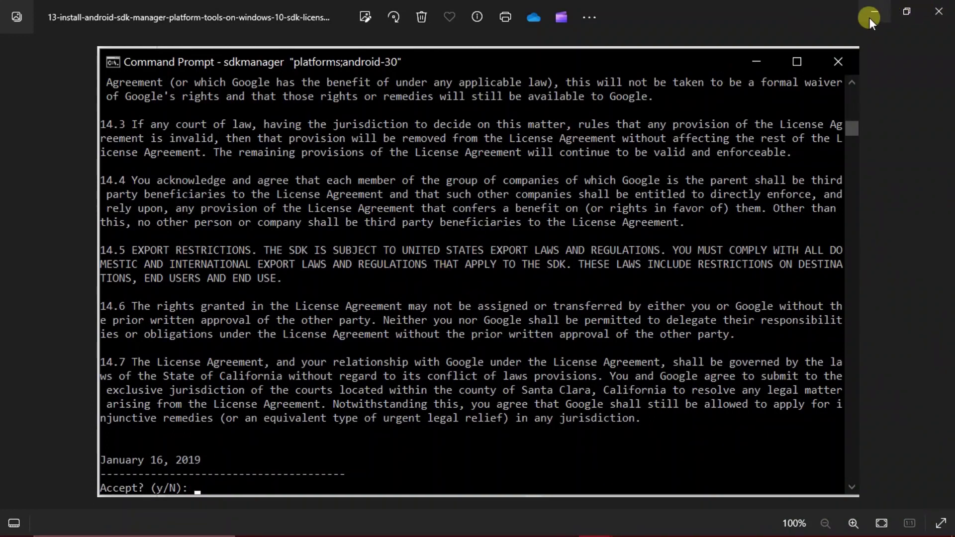
# Step: Restore Command Prompt and run 'flutter doctor' to recheck the Android toolchain
pyautogui.press('Right')
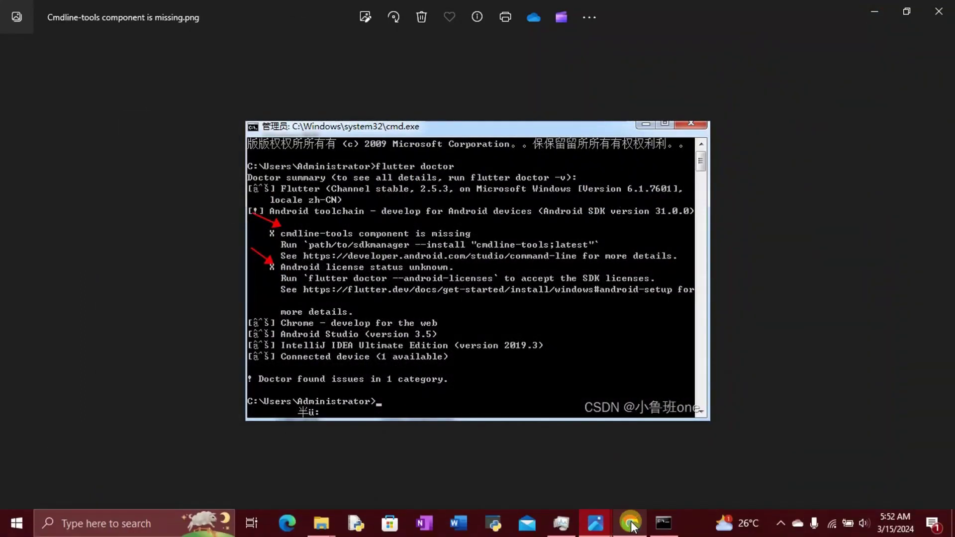
pyautogui.click(656, 524)
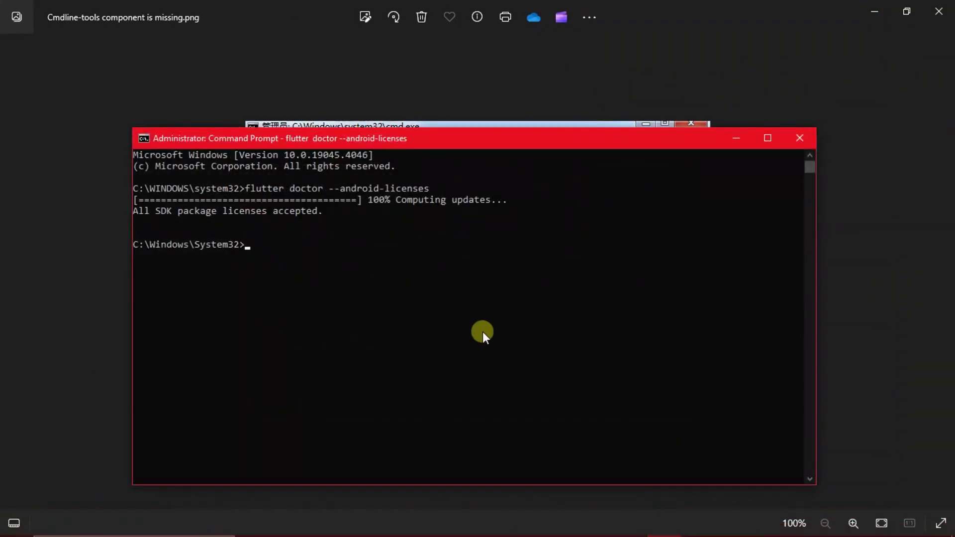
pyautogui.write('fluttr')
pyautogui.press('BackSpace')
pyautogui.write('er doc')
pyautogui.write('tor')
pyautogui.press('Return')
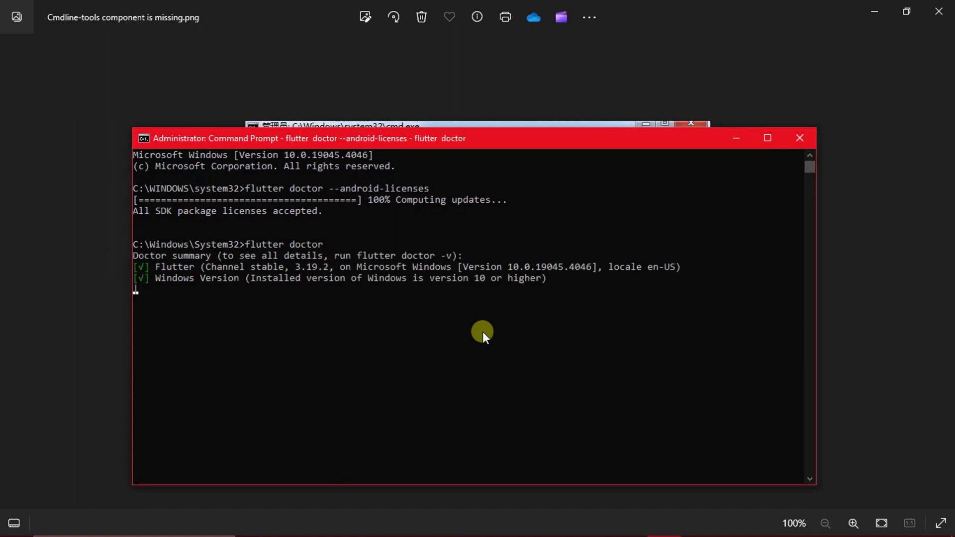